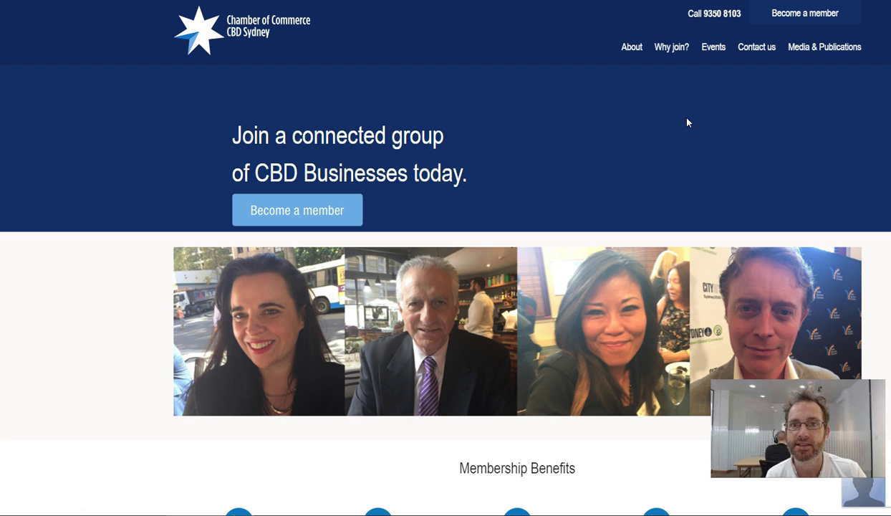
Step: Highlight the analysed domain, its 114 keywords and 57 estimated traffic in the Positions report
left_click(679, 78)
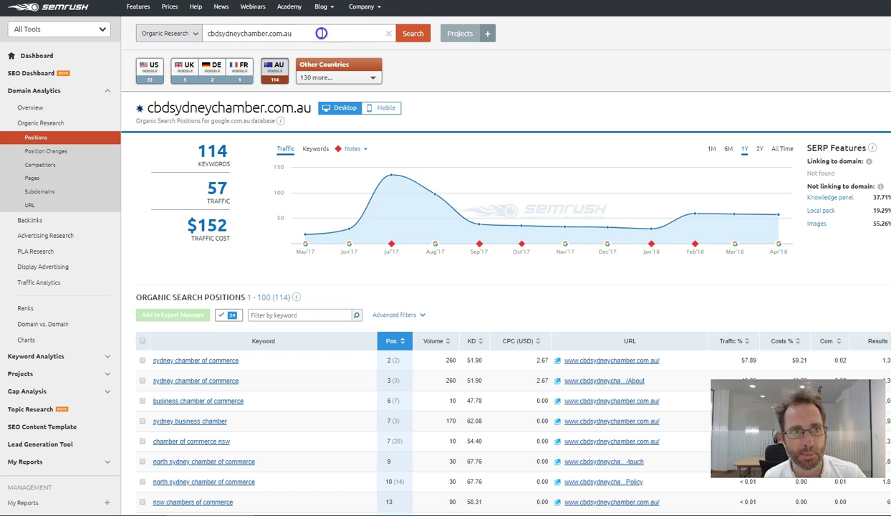
left_click_drag(378, 34, 194, 31)
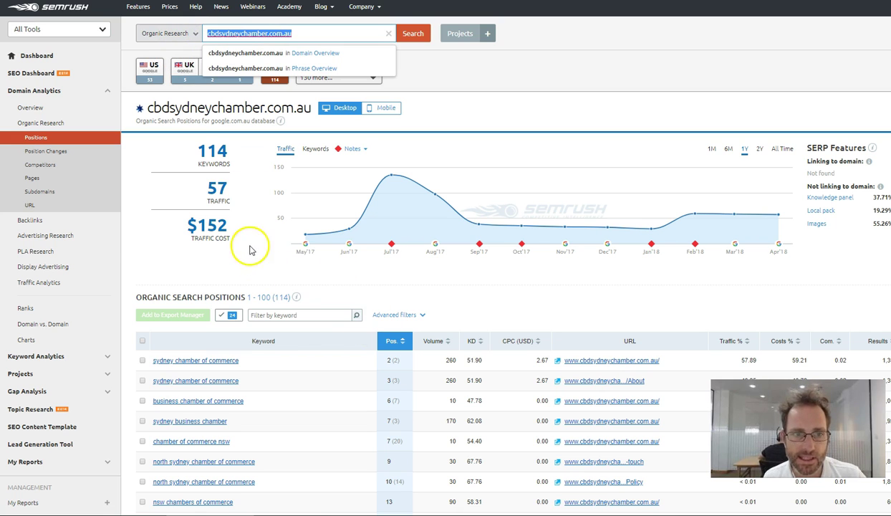
mouse_move(306, 233)
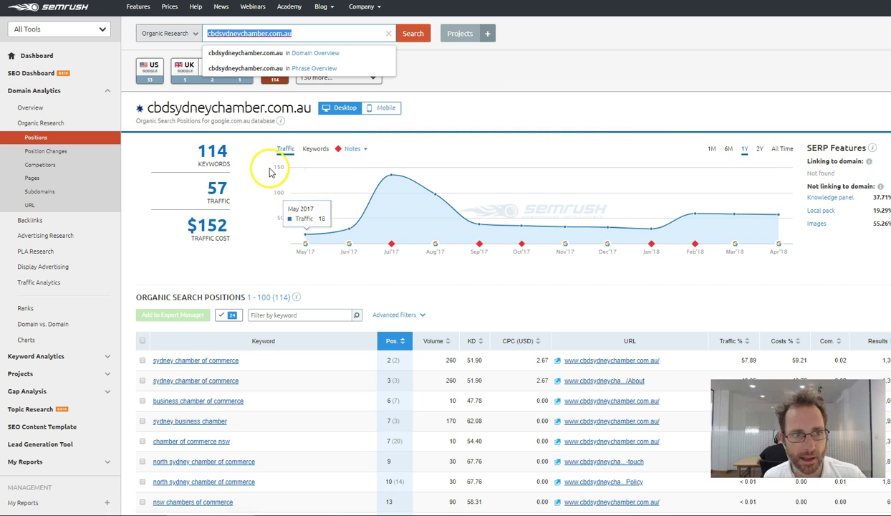
triple_click(193, 154)
mouse_move(218, 190)
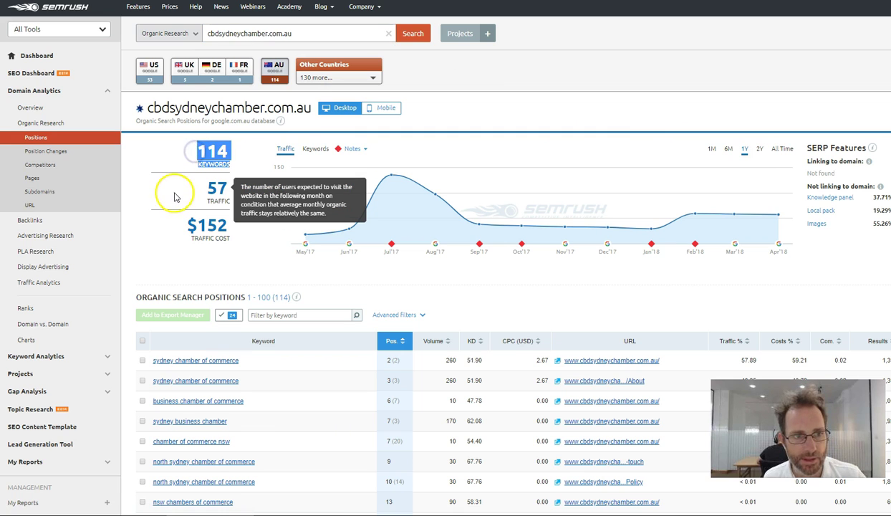
double_click(224, 193)
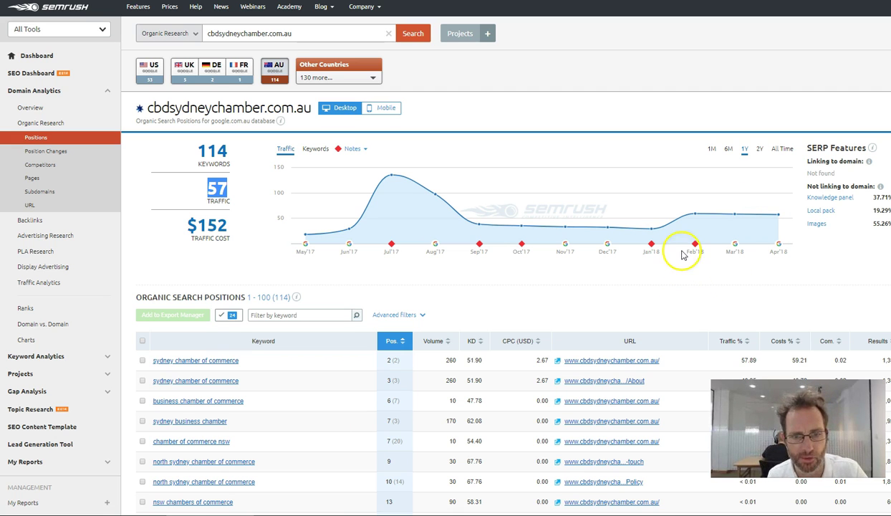
scroll(630, 186, "down", 3)
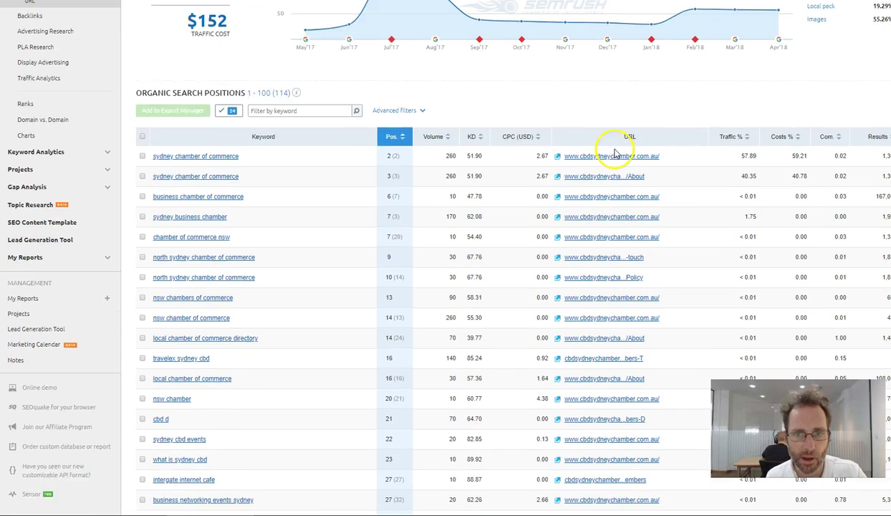
scroll(597, 143, "down", 1)
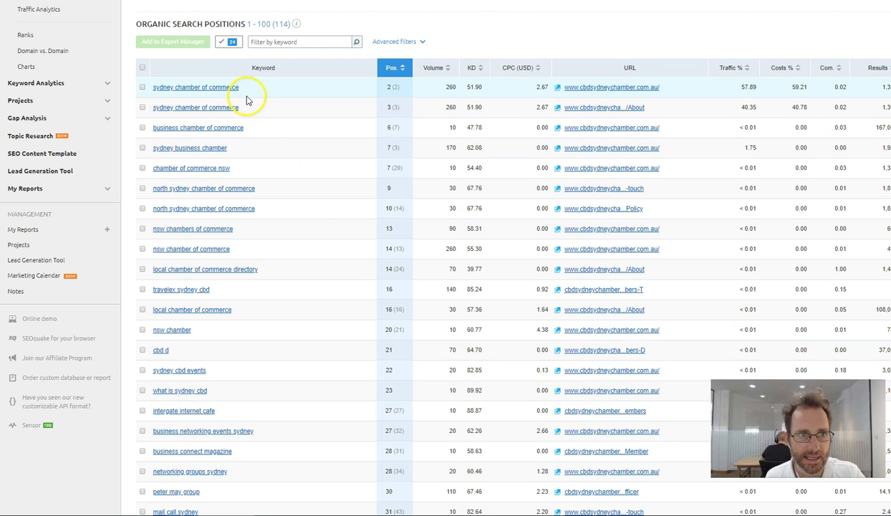
left_click_drag(243, 89, 156, 96)
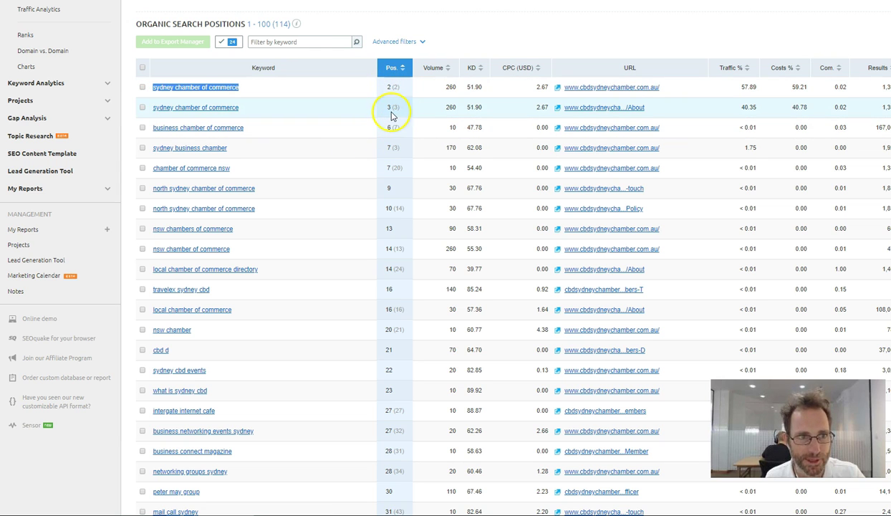
left_click_drag(247, 127, 125, 136)
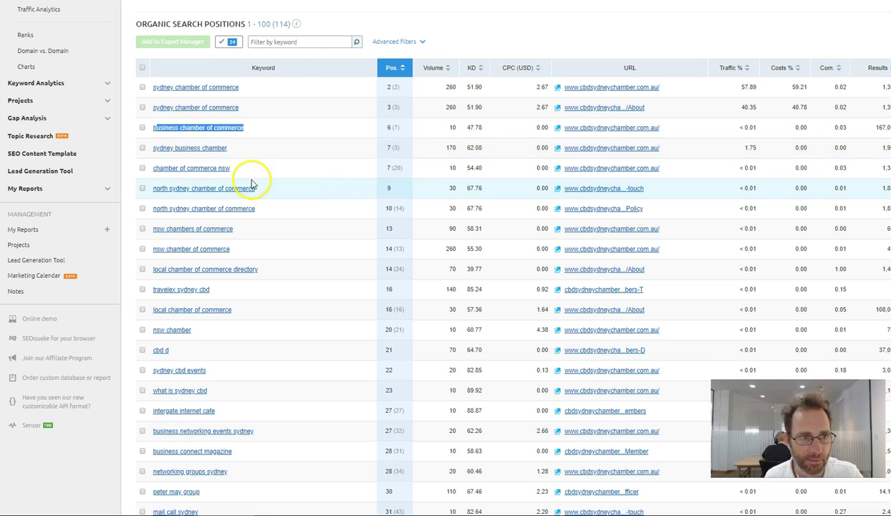
left_click_drag(158, 168, 237, 176)
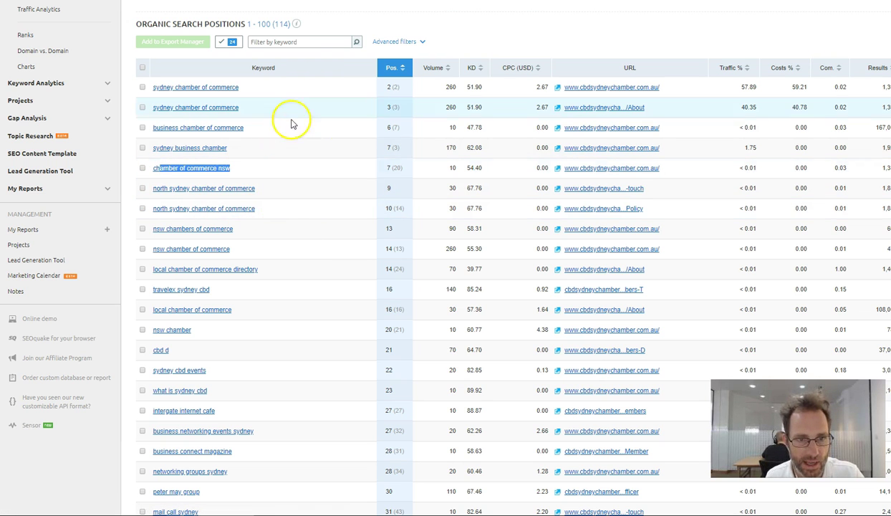
left_click_drag(385, 227, 381, 368)
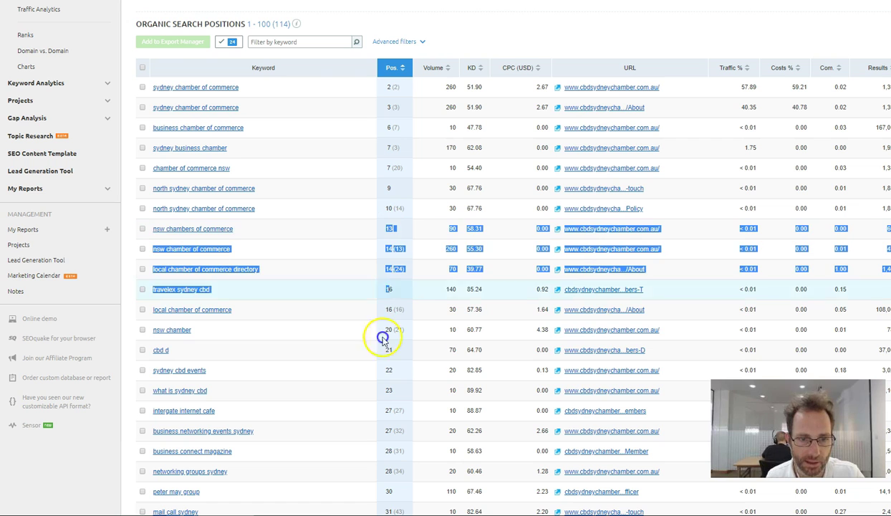
left_click(408, 229)
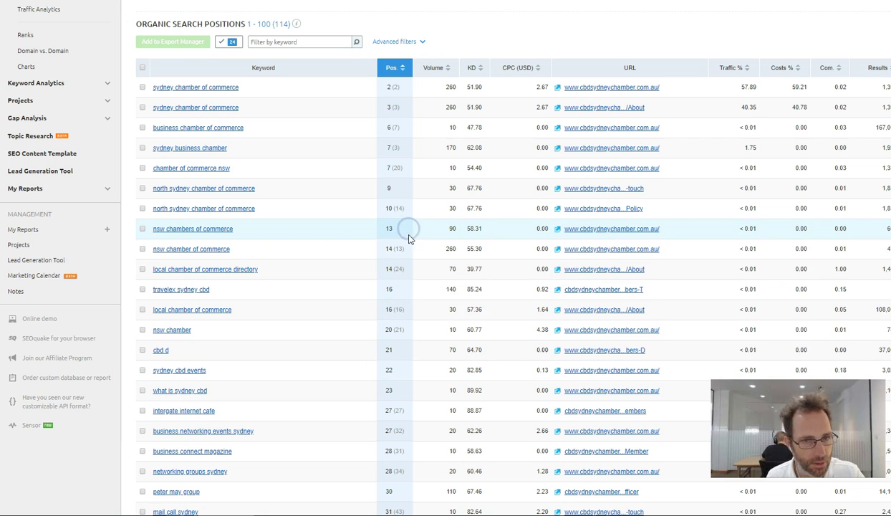
left_click_drag(387, 239, 157, 236)
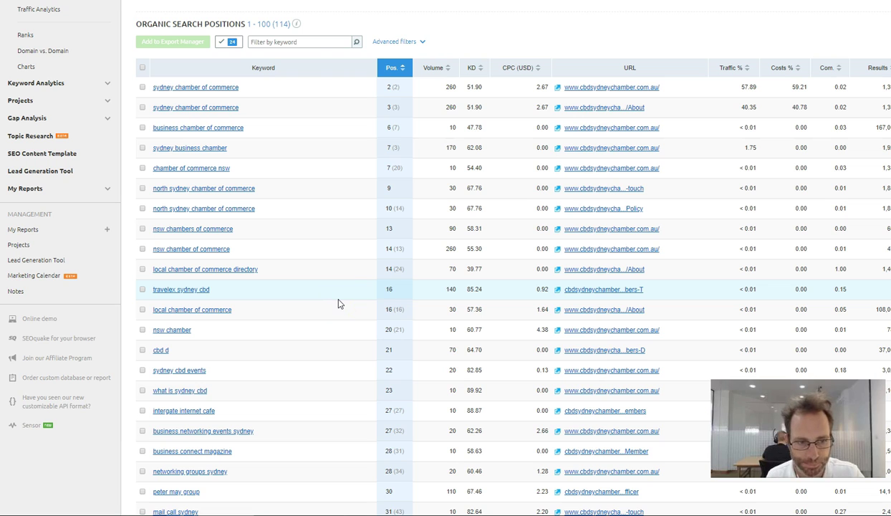
left_click(378, 270)
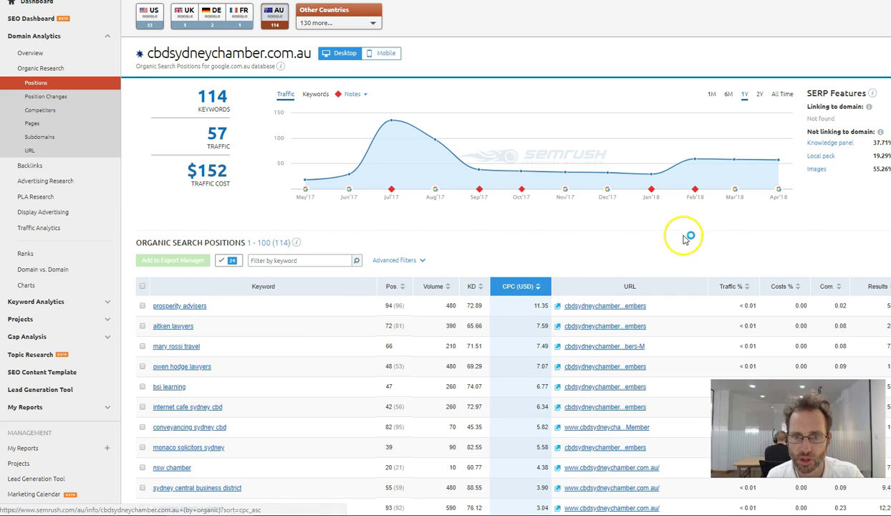
scroll(563, 281, "down", 3)
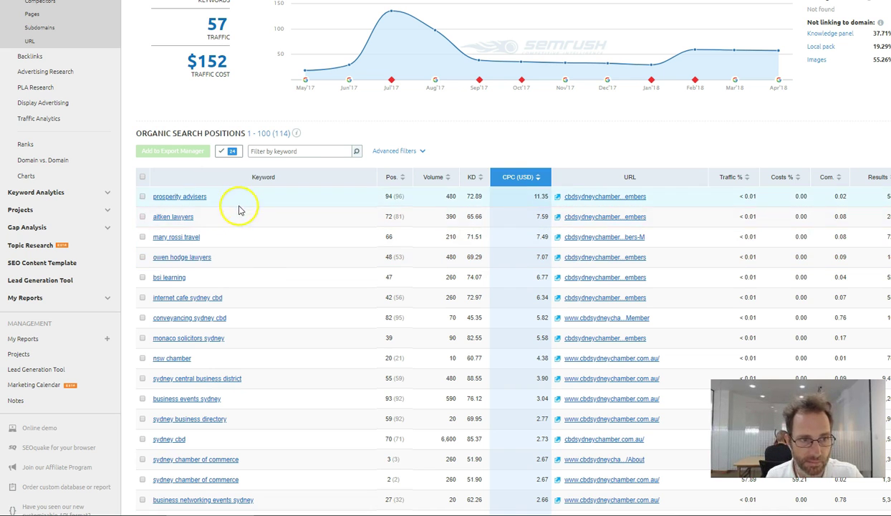
left_click_drag(207, 196, 151, 199)
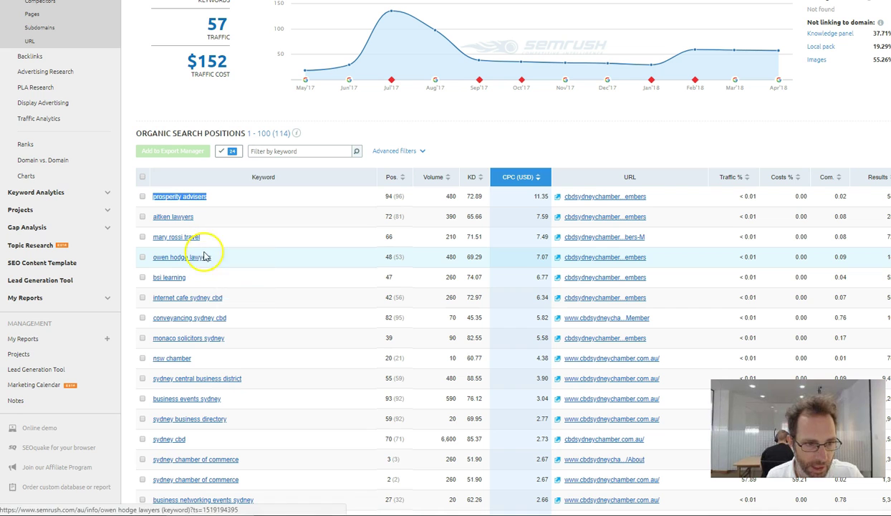
left_click_drag(192, 357, 154, 358)
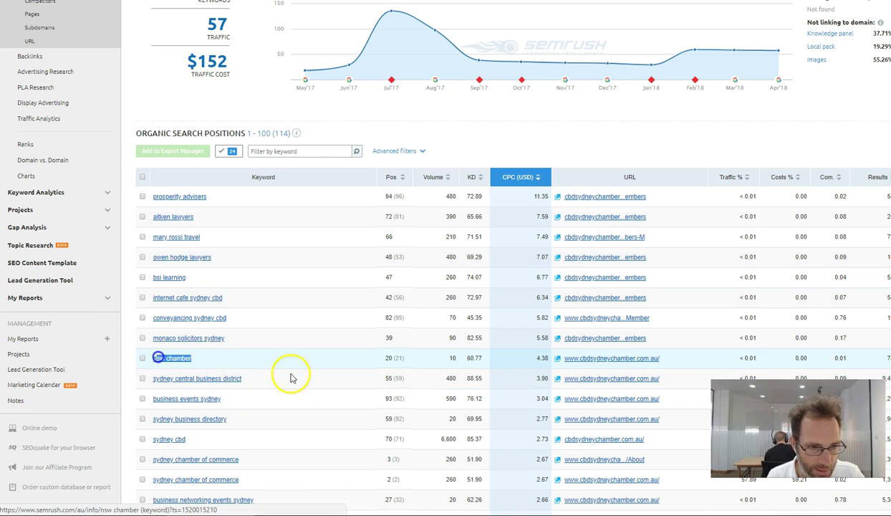
left_click_drag(242, 378, 154, 385)
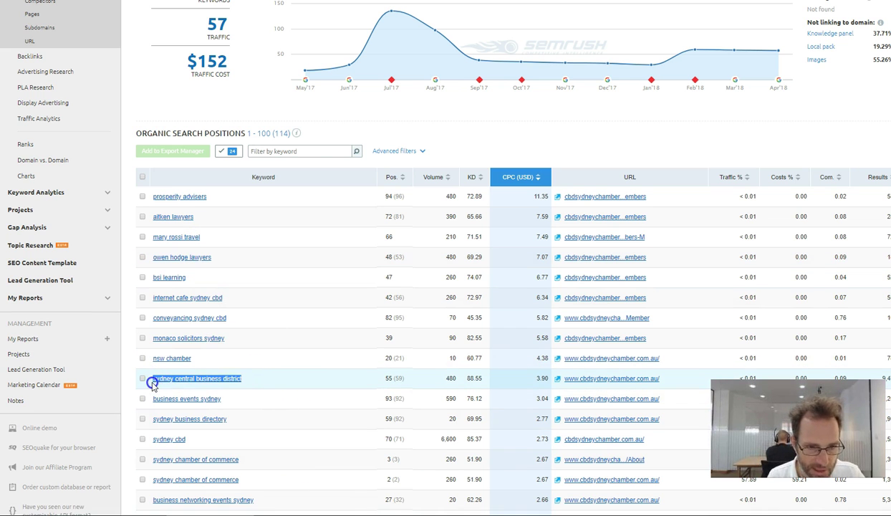
left_click_drag(222, 398, 153, 400)
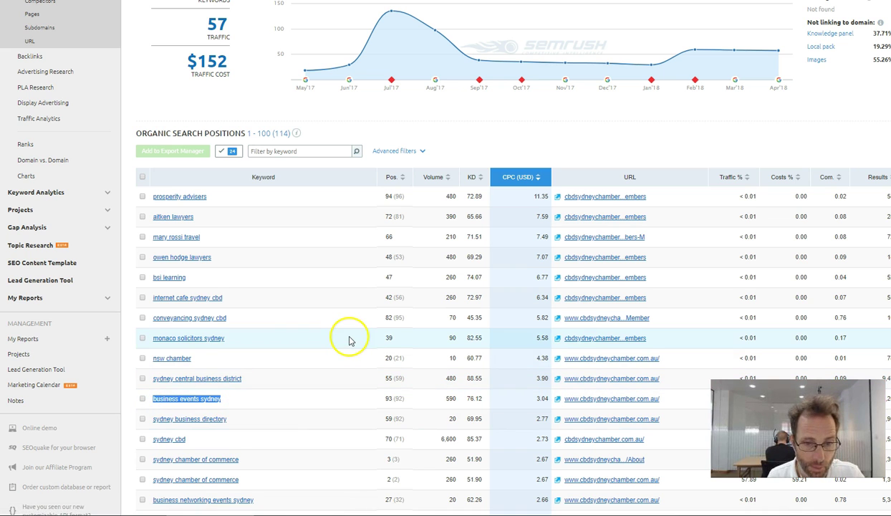
left_click(451, 403)
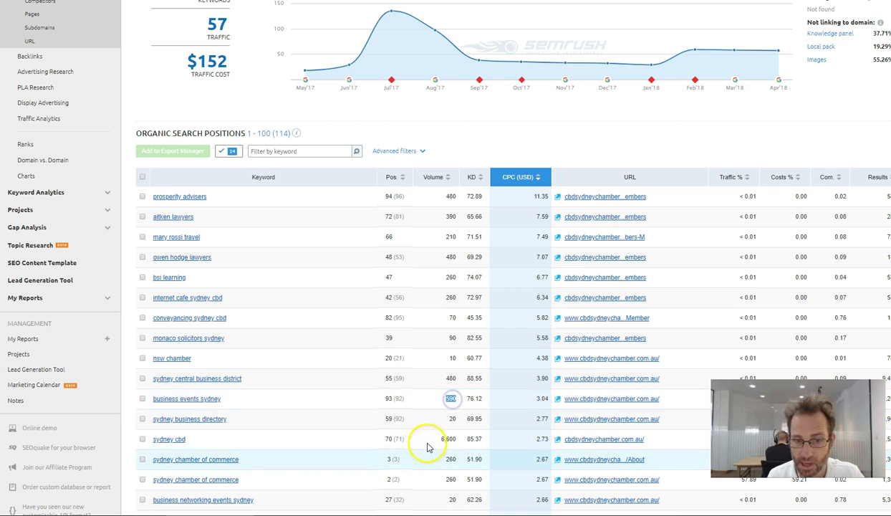
double_click(387, 398)
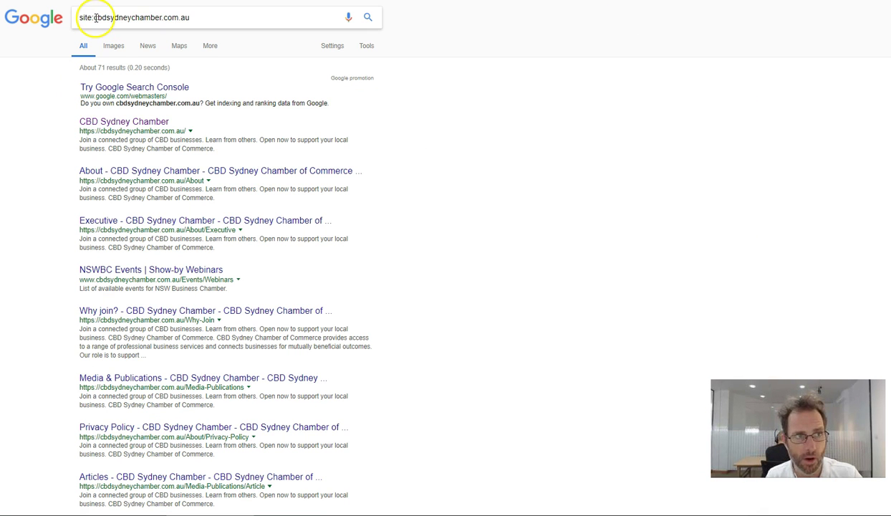
Step: Highlight the domain in the site: query and the homepage result's title and description
left_click(95, 18)
left_click_drag(95, 18, 184, 33)
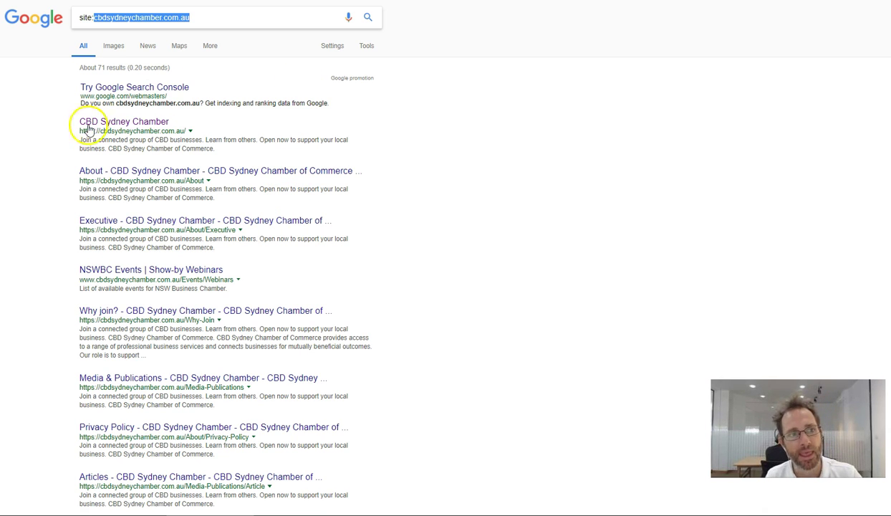
left_click_drag(74, 121, 172, 122)
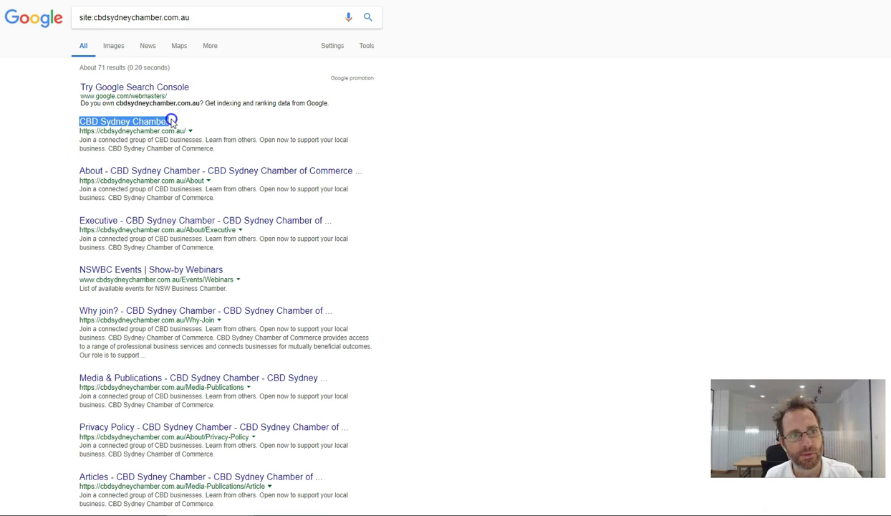
left_click_drag(238, 151, 98, 139)
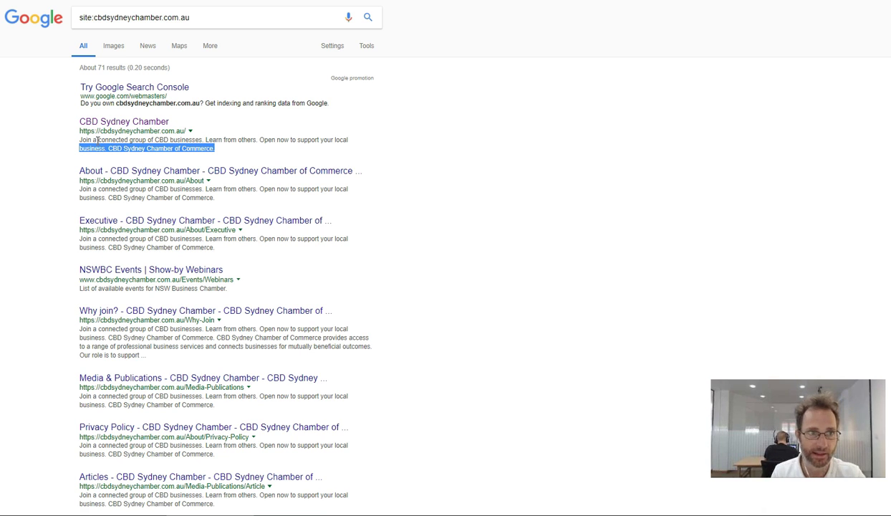
Step: Re-highlight the homepage title, the Search Console promotion and the domain in the homepage URL
left_click_drag(76, 121, 168, 118)
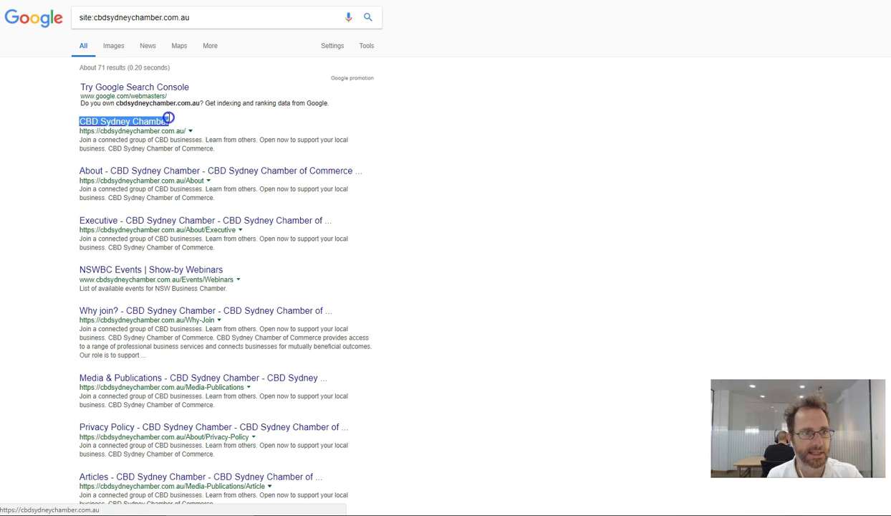
left_click_drag(172, 107, 328, 104)
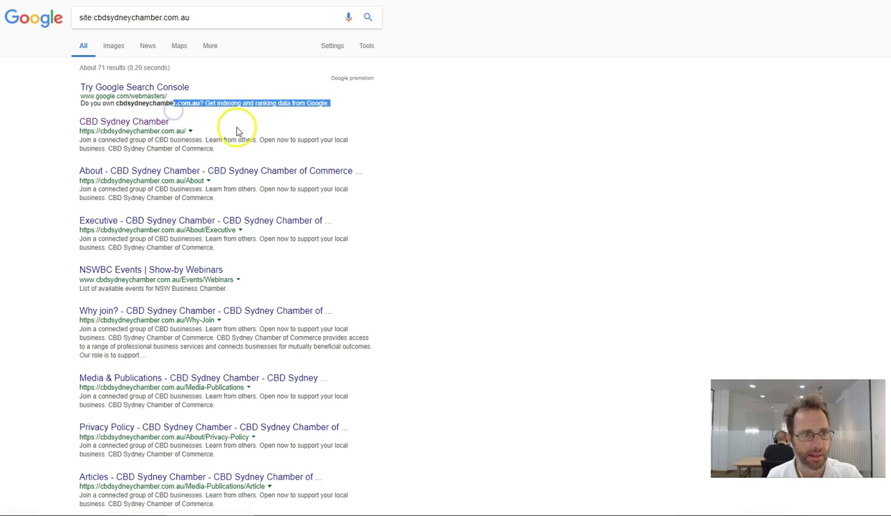
double_click(133, 132)
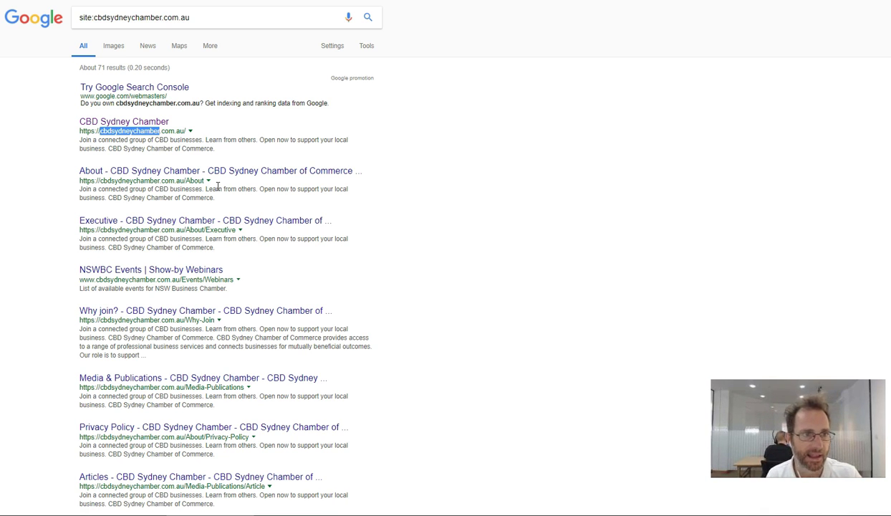
left_click(82, 141)
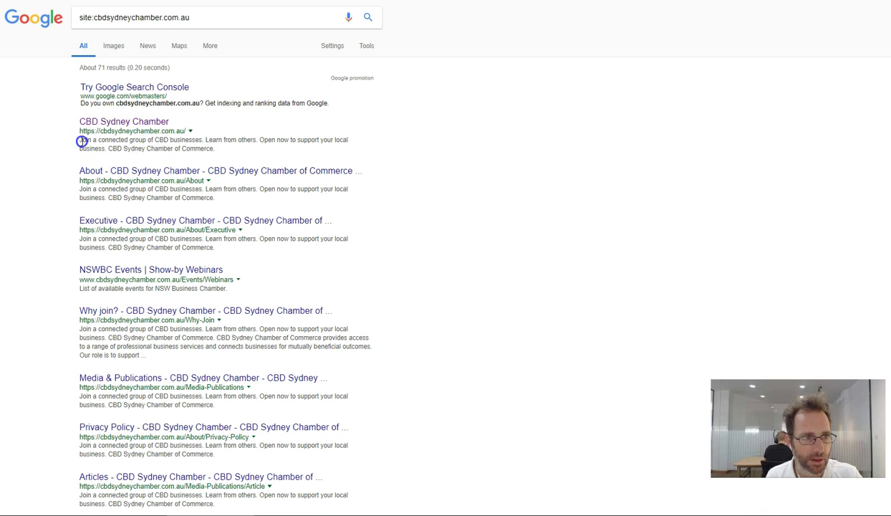
left_click_drag(84, 140, 198, 141)
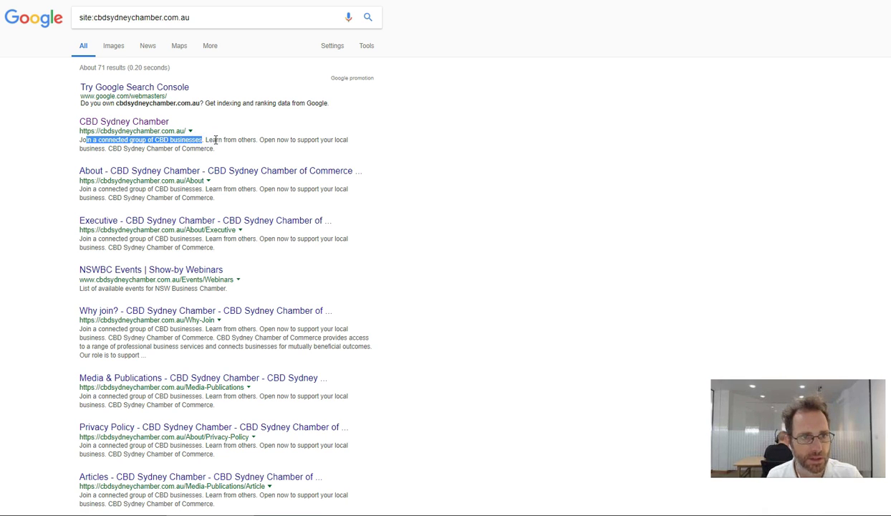
left_click_drag(207, 141, 251, 141)
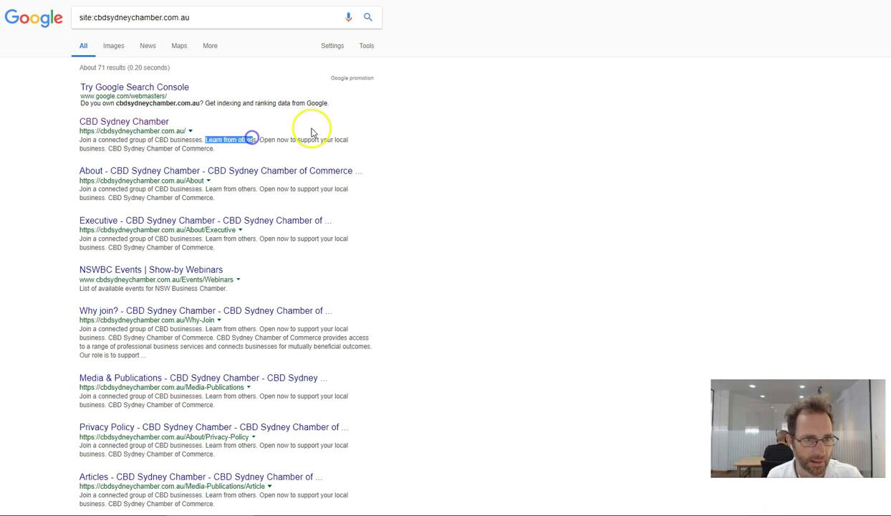
left_click(260, 139)
mouse_move(279, 141)
left_mouse_down()
mouse_move(330, 140)
mouse_move(119, 147)
left_mouse_up()
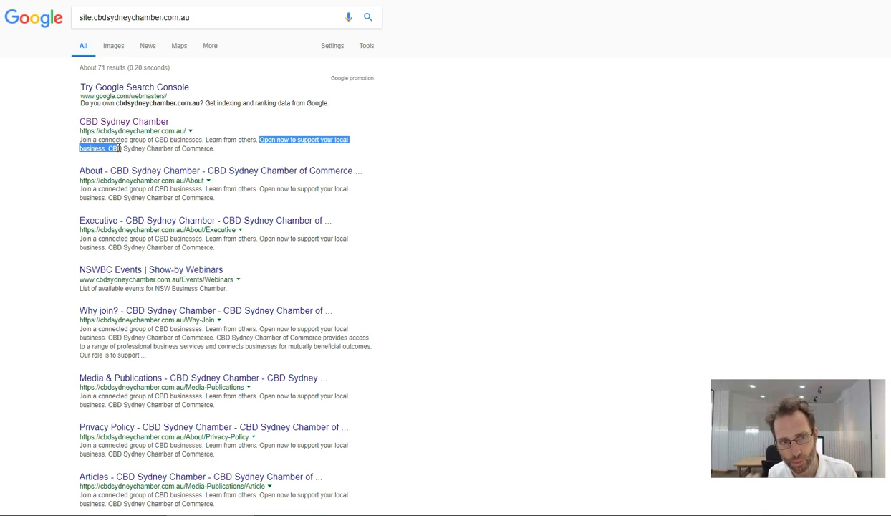
left_click(117, 147)
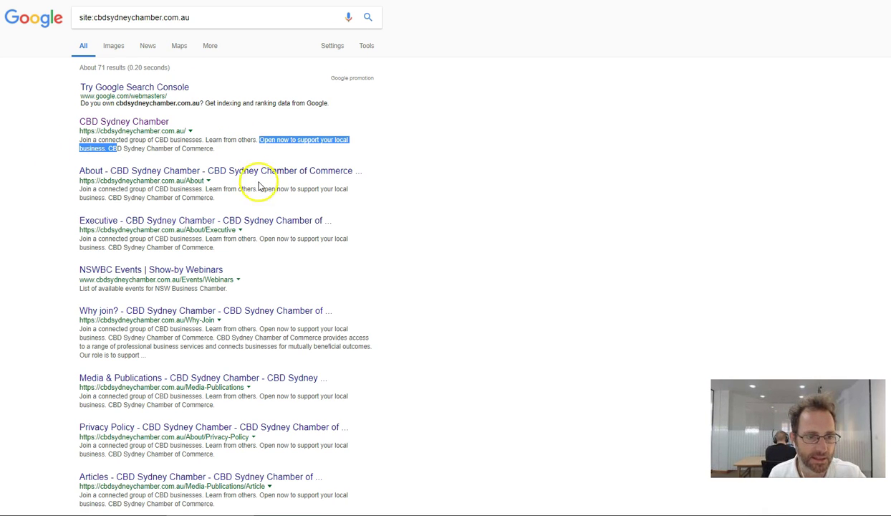
scroll(259, 186, "down", 2)
scroll(253, 169, "down", 3)
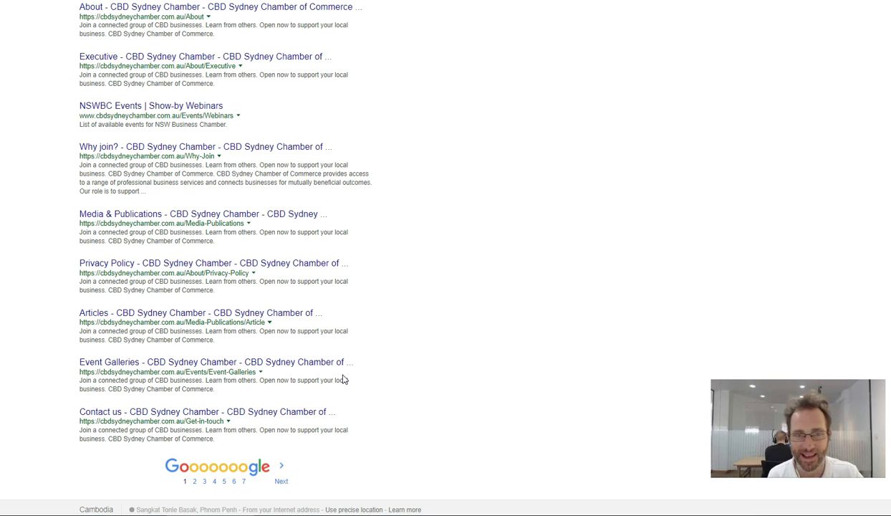
Step: Scroll the Google site: results back up to the homepage entry at the top
scroll(447, 165, "up", 3)
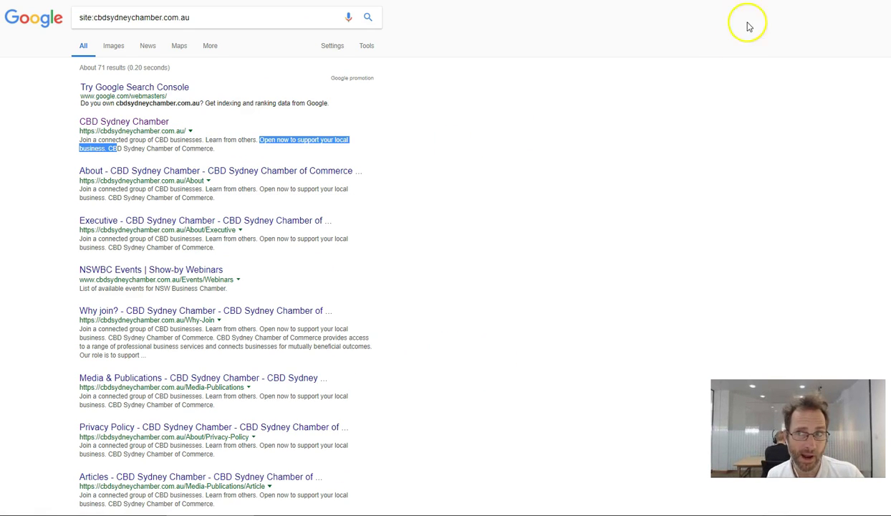